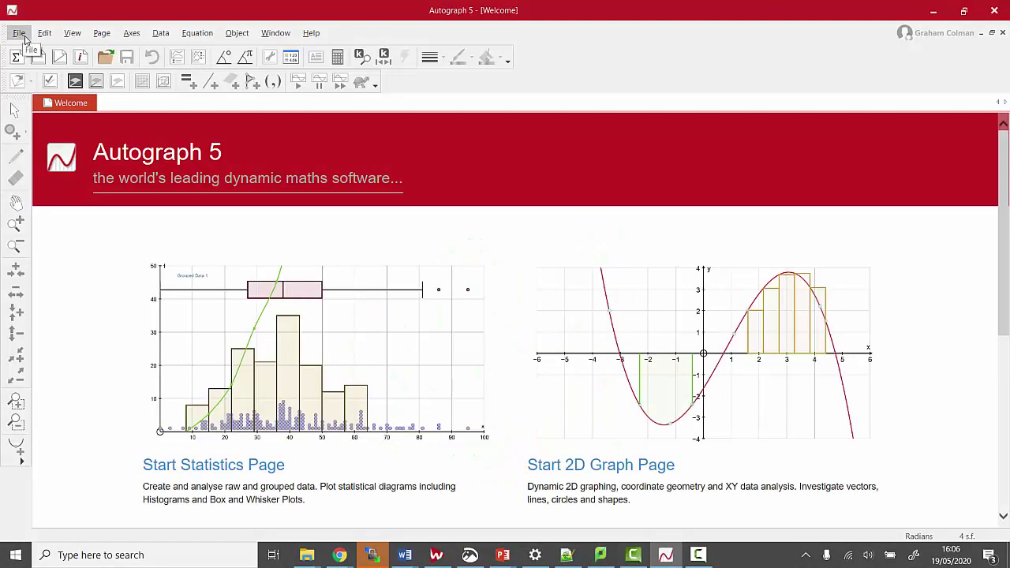
Create a new 3D graph page and plot the equation y=4-x^2 on it
click(24, 38)
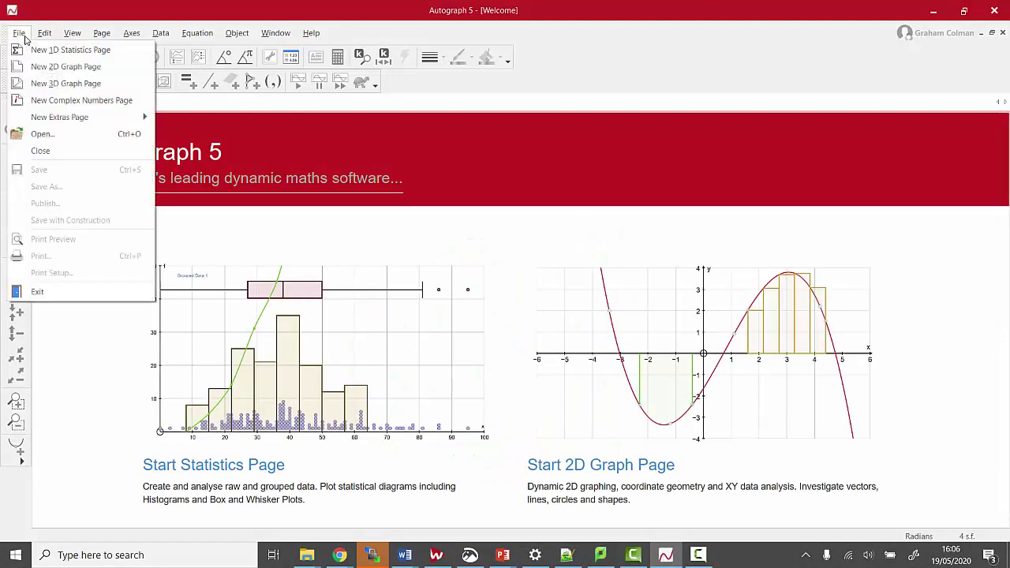
click(62, 93)
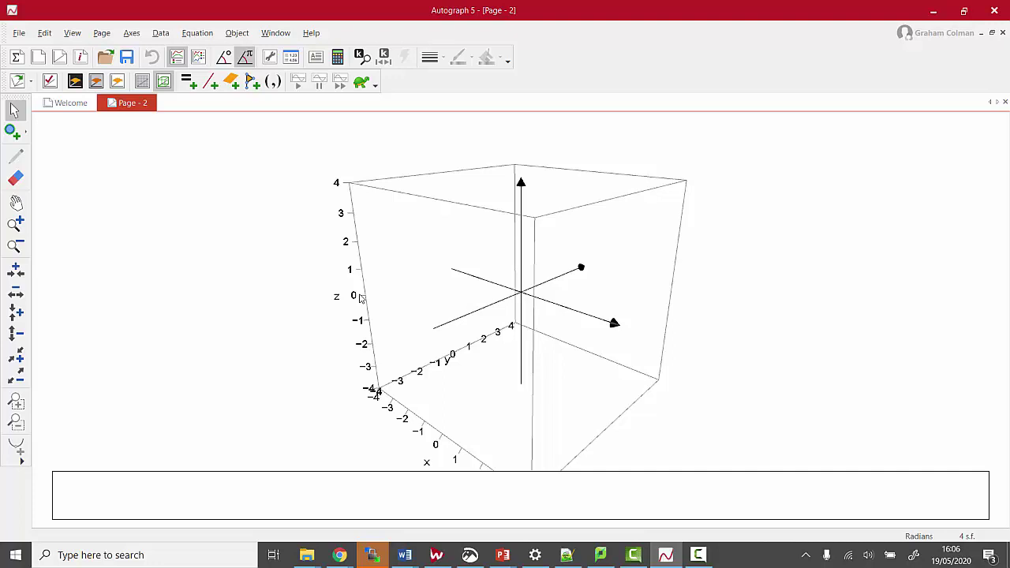
click(188, 82)
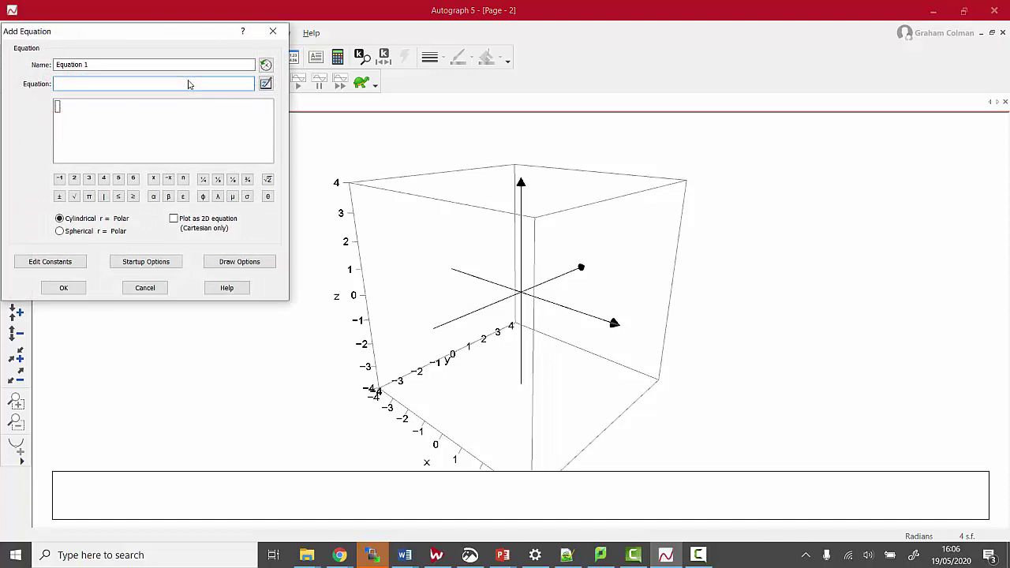
text(y=)
text(4-x^2)
key(Return)
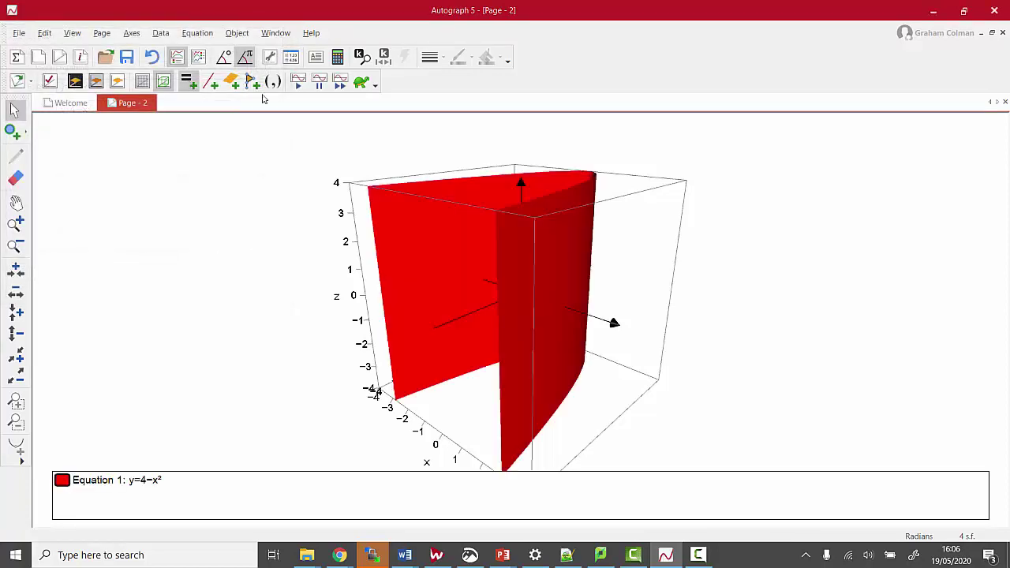
Edit the surface y=4−x² so that it is plotted as a 2D equation
click(16, 203)
drag(326, 212, 205, 366)
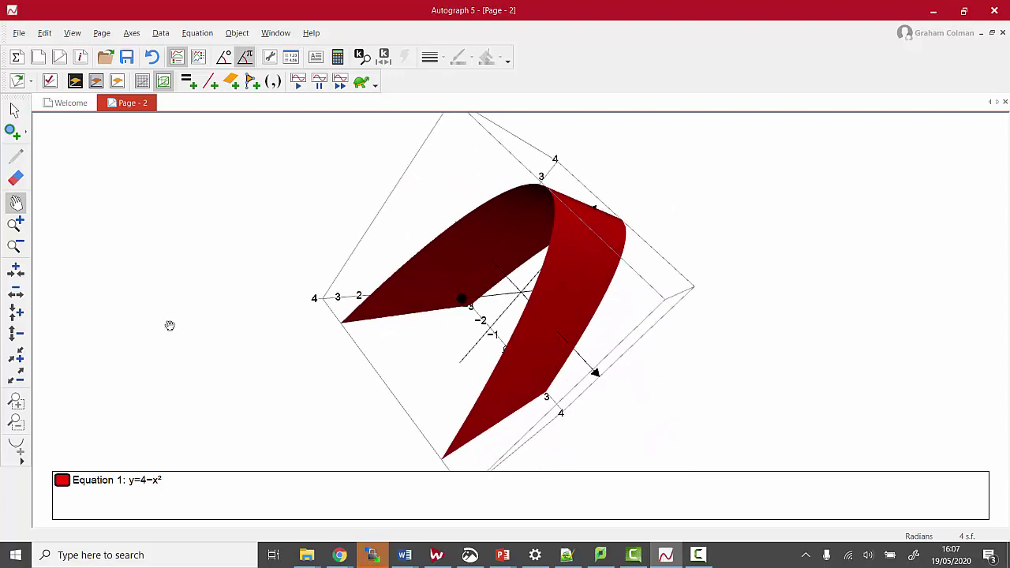
click(14, 111)
click(576, 287)
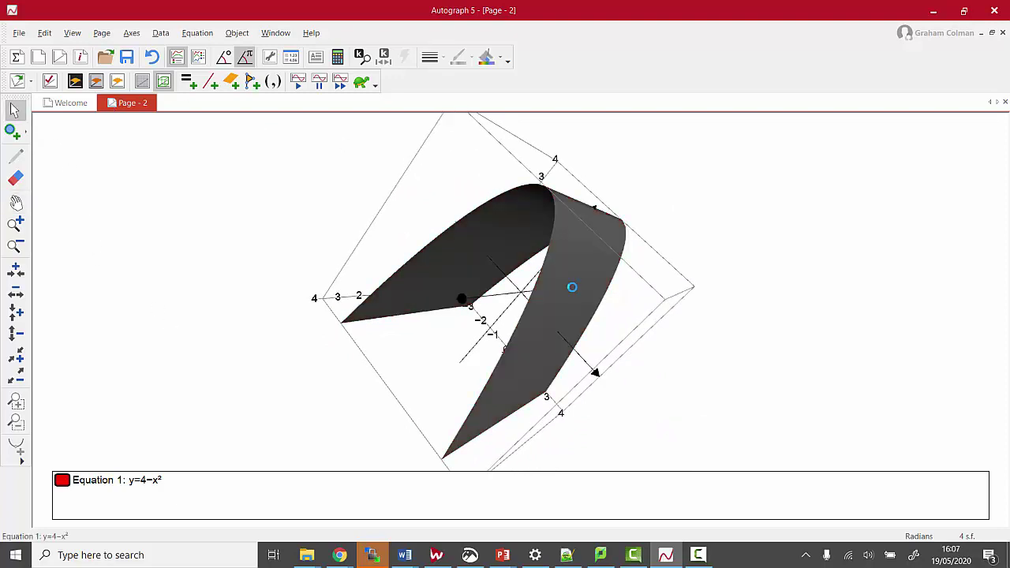
double_click(573, 288)
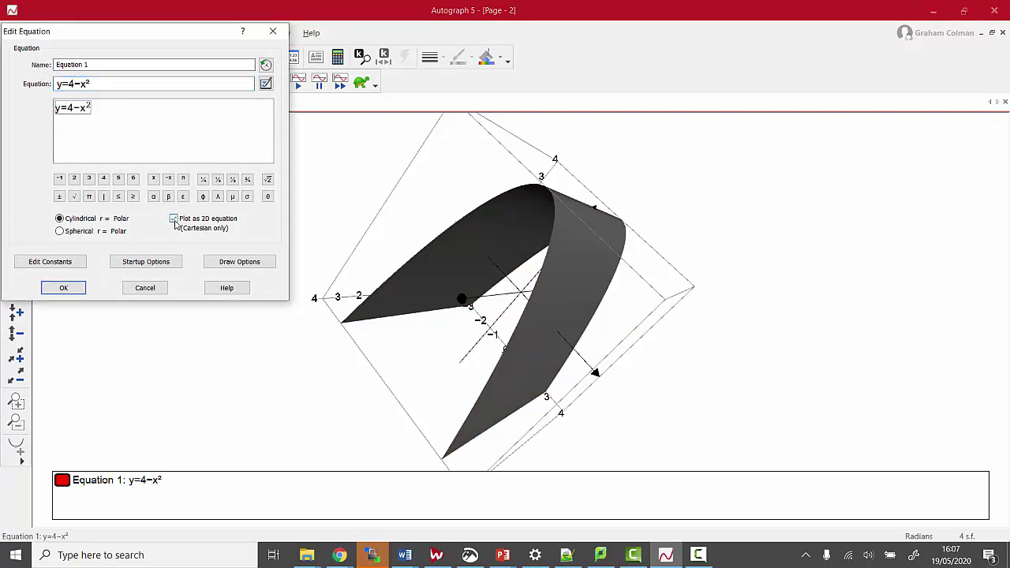
click(72, 287)
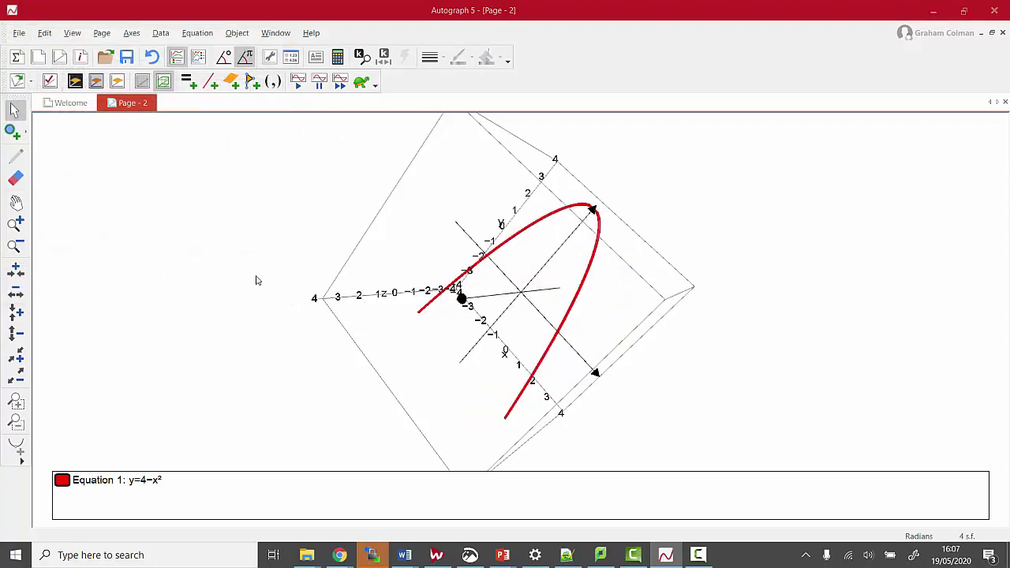
Set the page to x-y orientation and place two points on the parabola, at about x = −1.7 and x = 1.8
click(28, 81)
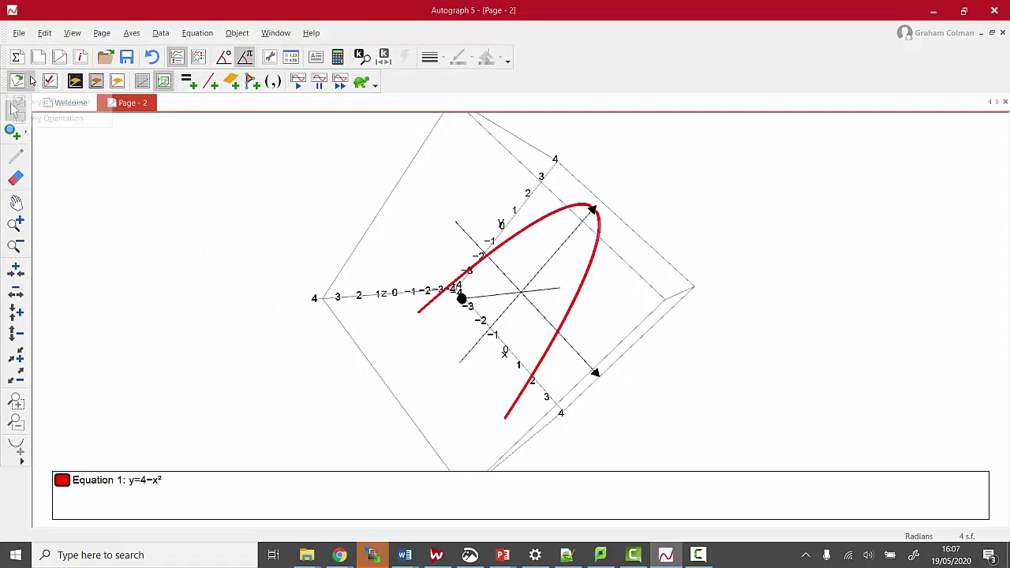
click(55, 118)
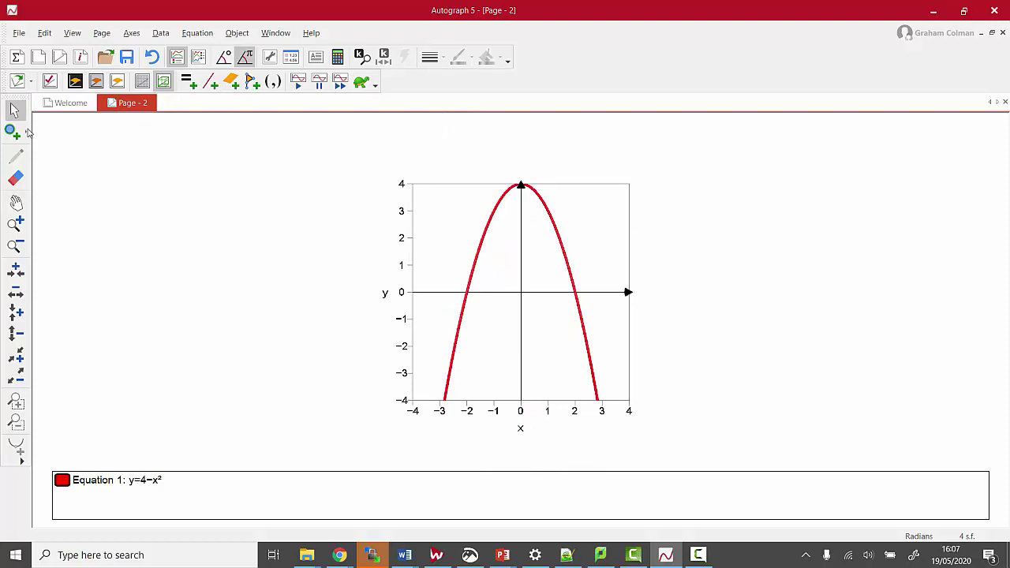
click(12, 131)
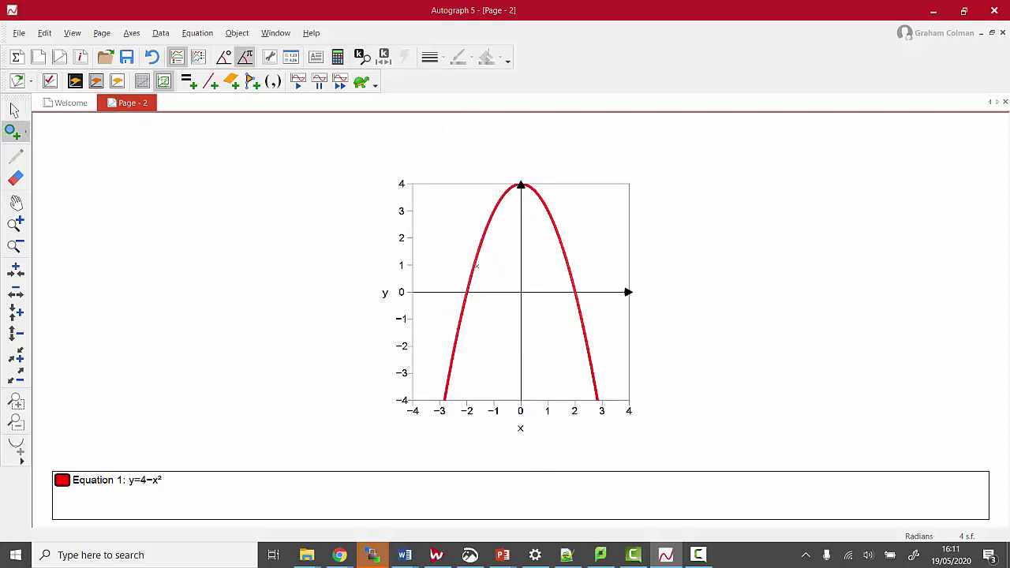
click(476, 266)
click(571, 273)
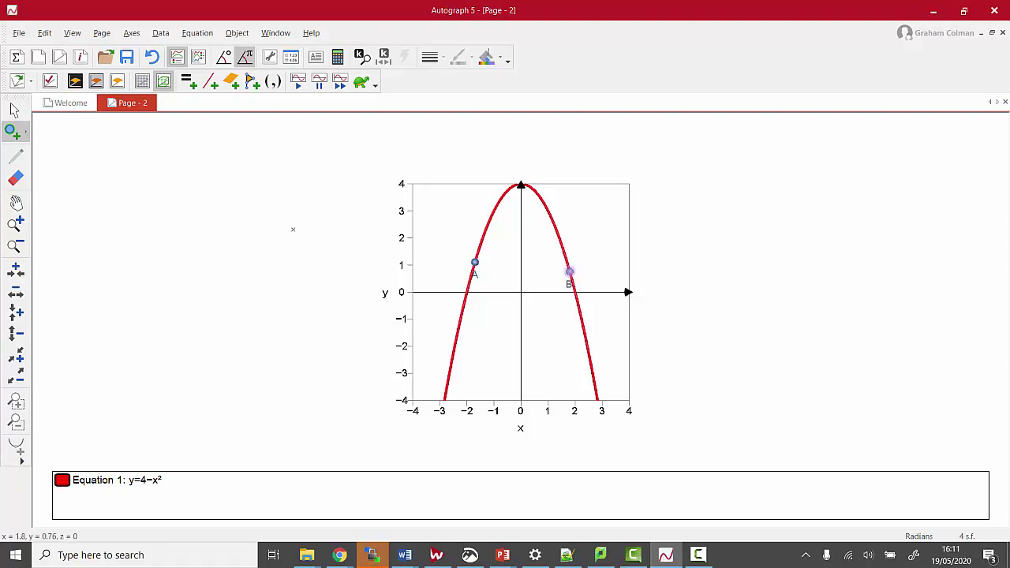
Slide point B along the parabola to x = 2.1 and point A to x = −1.4
click(14, 110)
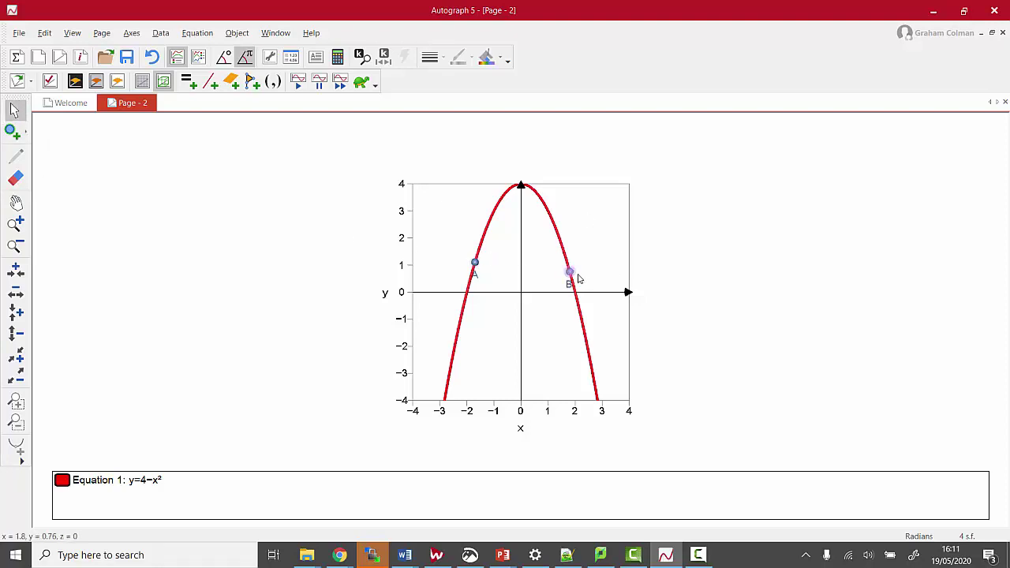
drag(569, 271, 589, 369)
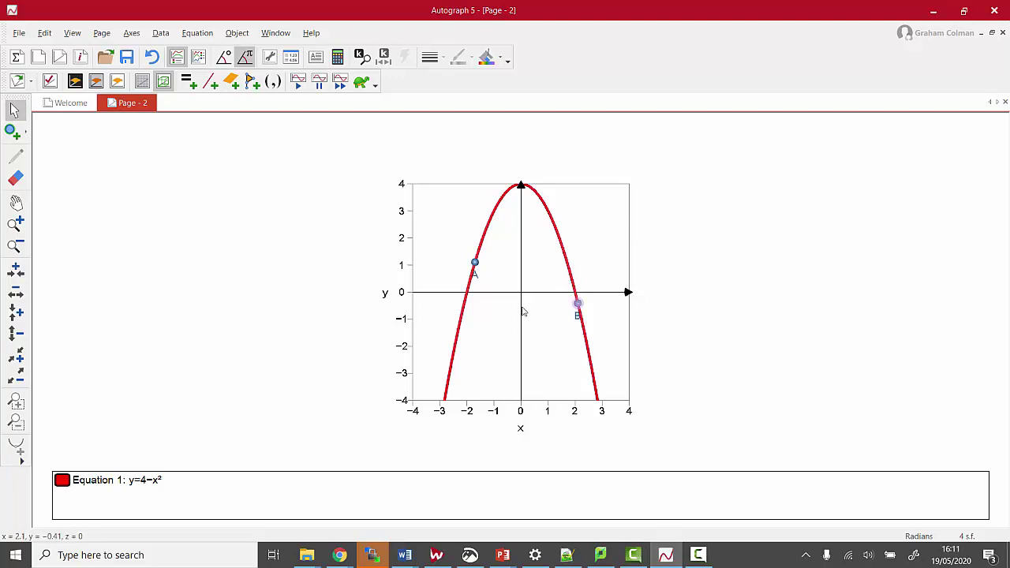
drag(474, 262, 483, 230)
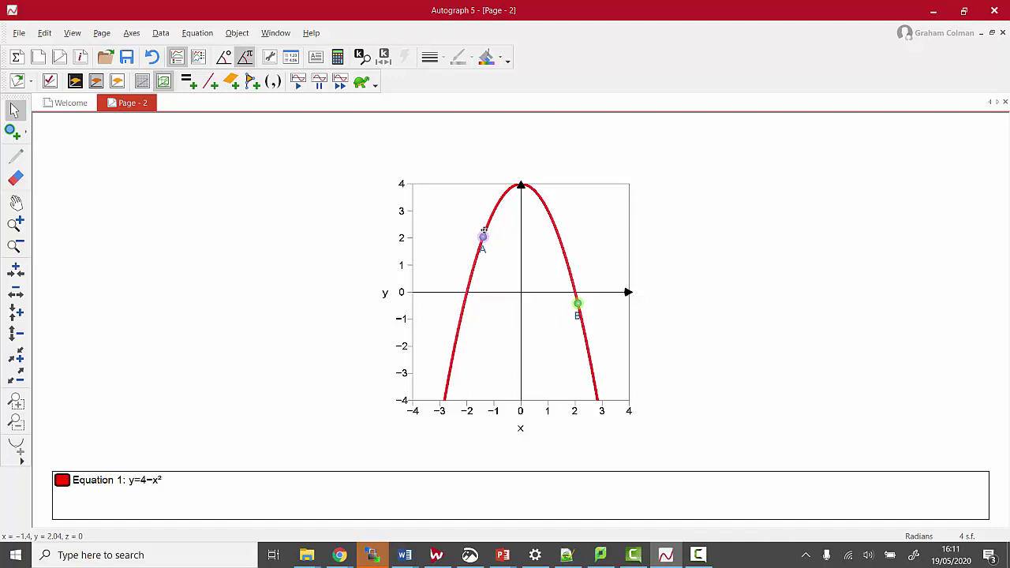
Create the area between the curve and the x-axis from point A to point B, using the General method
click(717, 296)
click(483, 237)
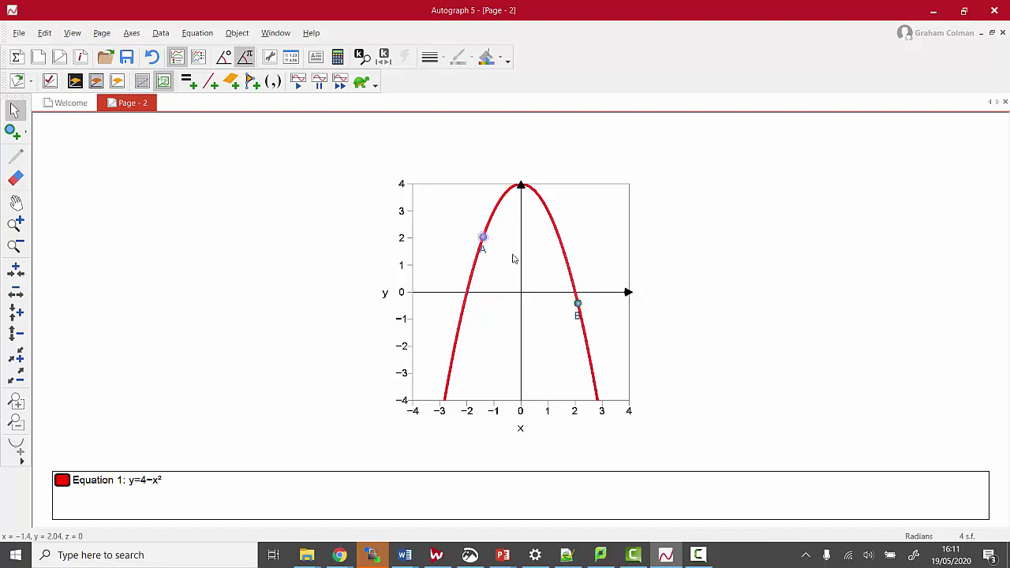
shift+click(578, 304)
right_click(579, 304)
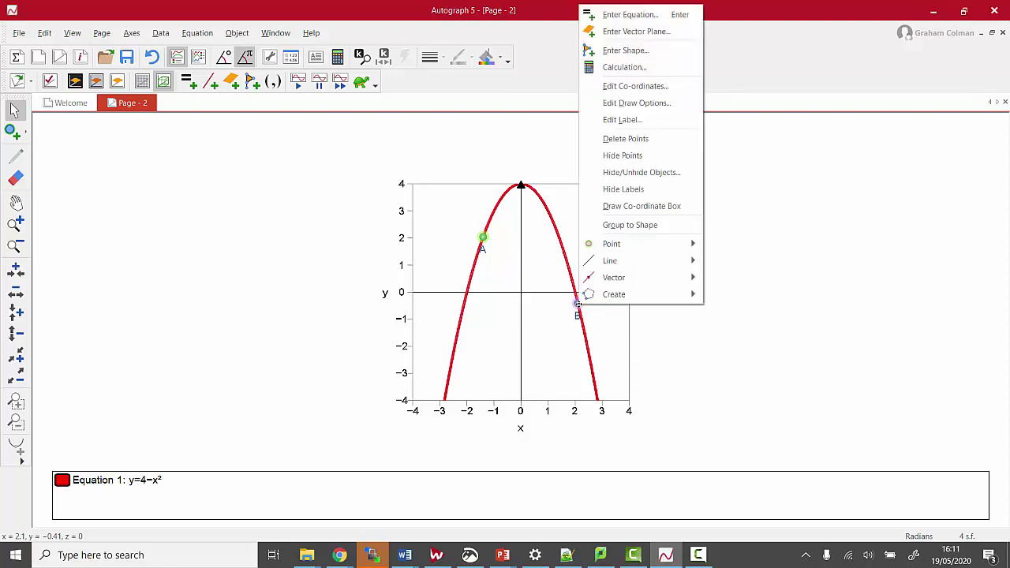
mouse_move(631, 294)
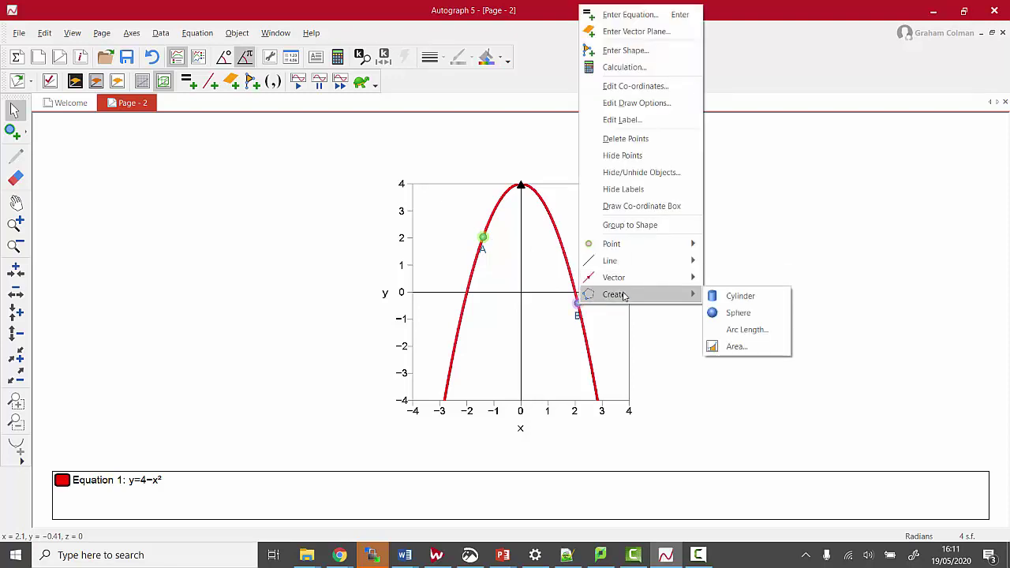
click(740, 347)
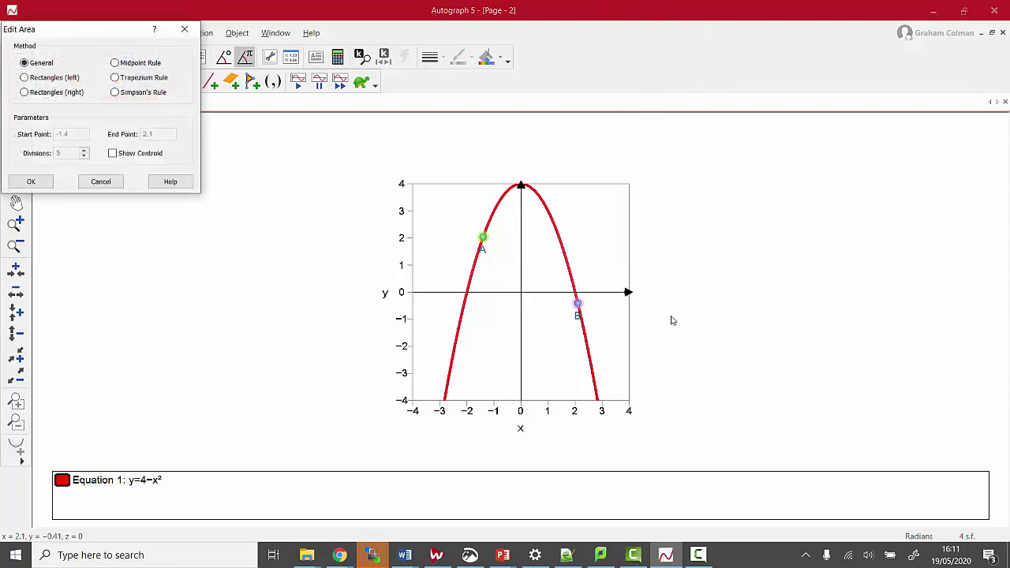
click(31, 182)
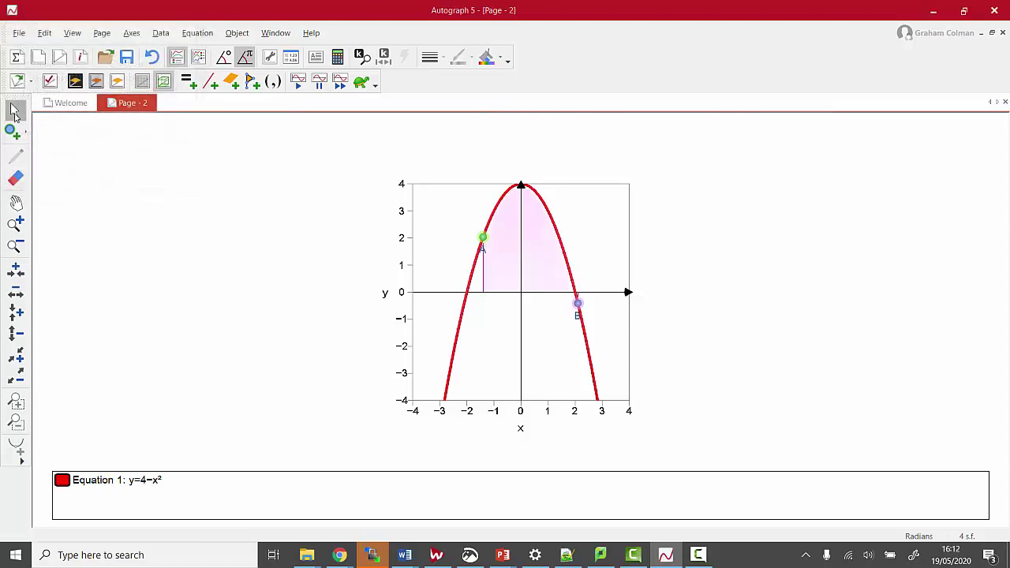
Move points A and B along the curve to adjust the shaded area, ending at about x = −1.1 and x = 1.6
drag(483, 237, 453, 307)
drag(492, 210, 493, 199)
drag(580, 305, 562, 251)
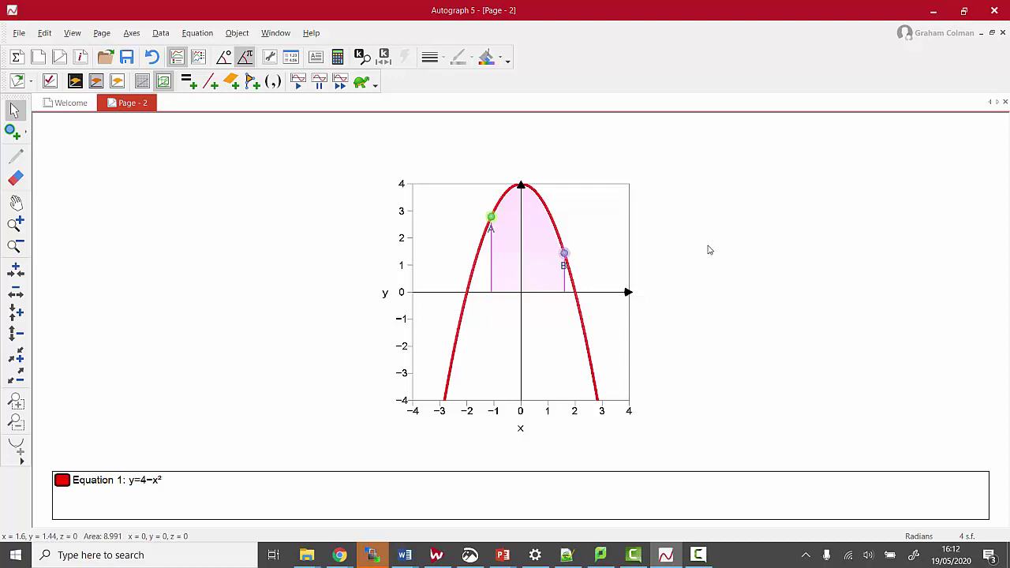
Create a volume of revolution from the shaded area about the axis y = 0
click(667, 246)
click(533, 238)
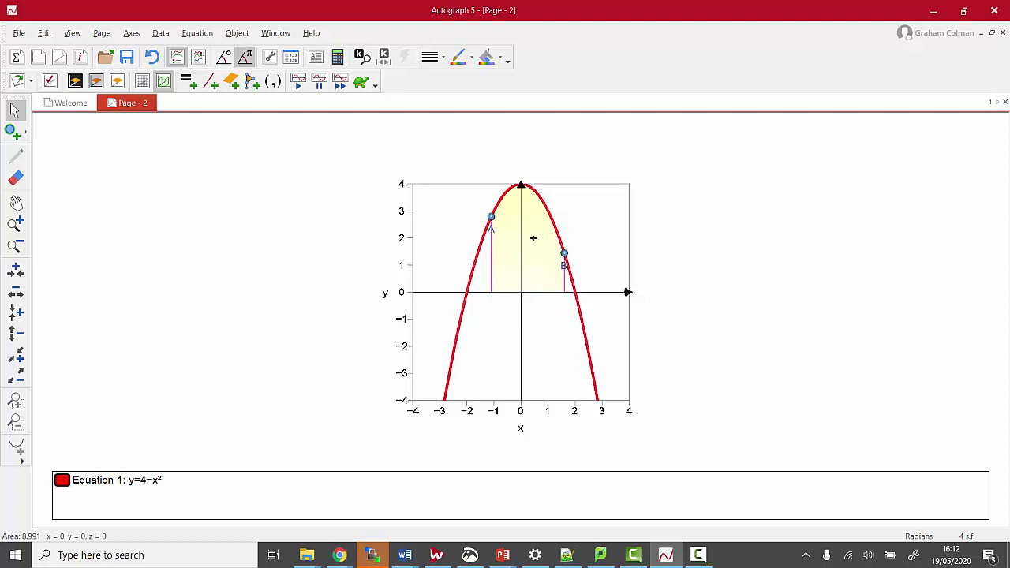
right_click(534, 237)
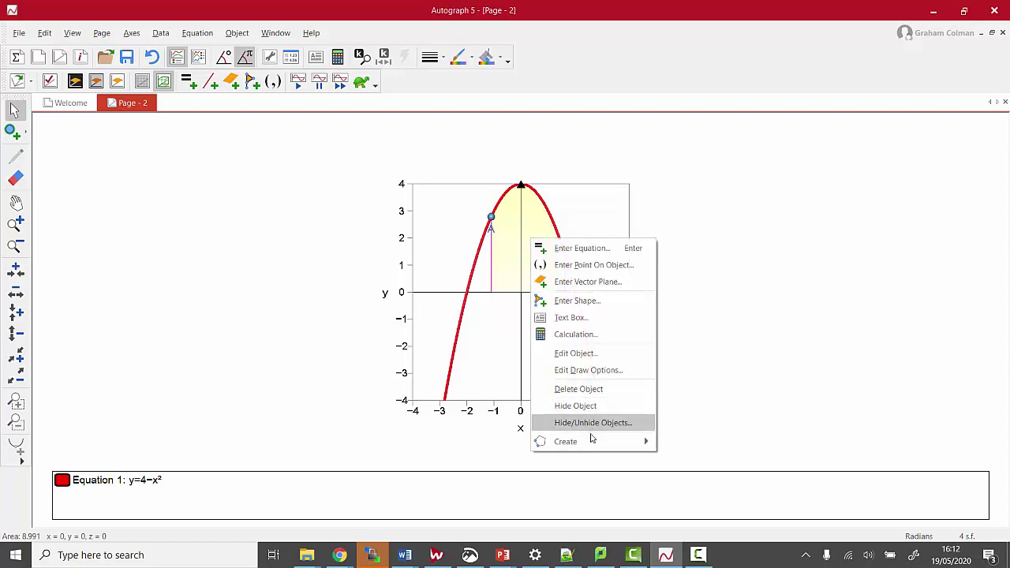
mouse_move(592, 442)
click(686, 443)
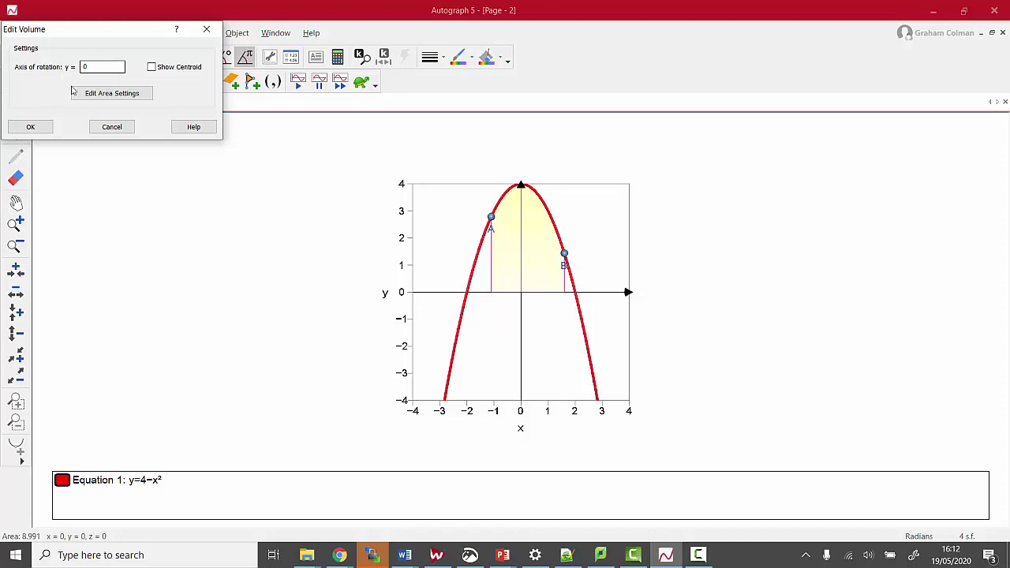
click(32, 127)
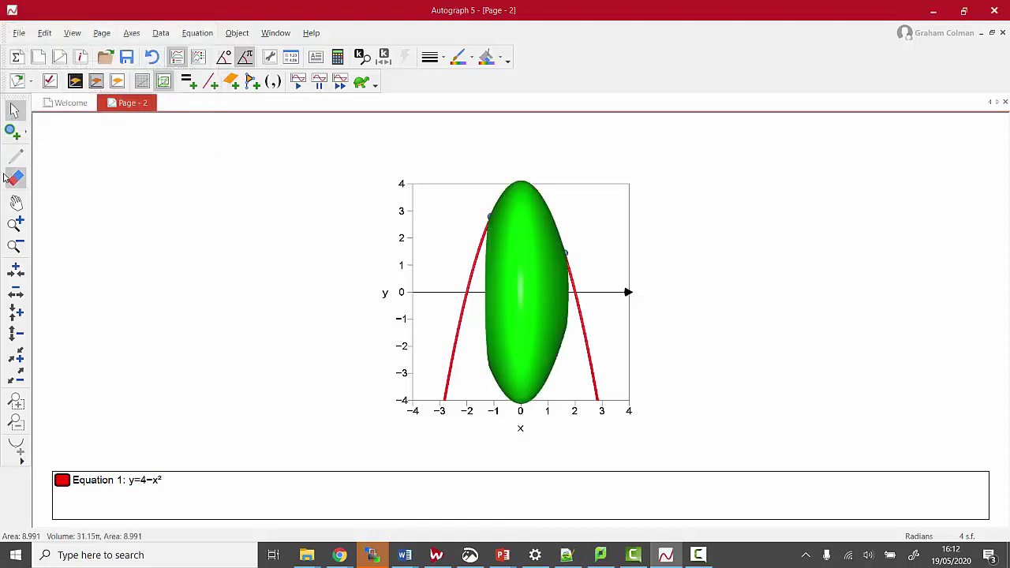
Extend the solid of revolution by sliding point A along the curve to x = −2.4
click(16, 203)
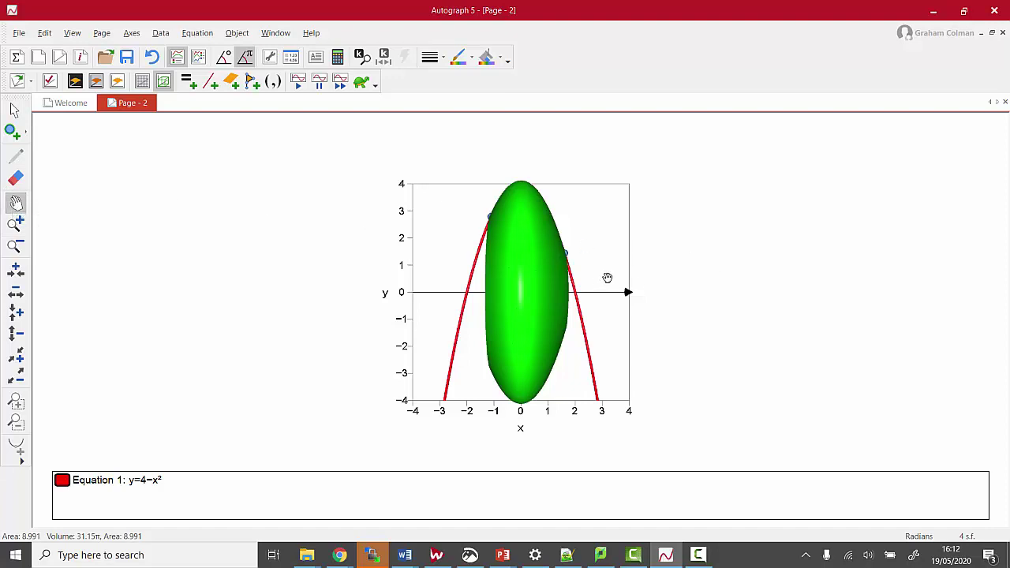
mouse_move(607, 279)
mouse_down()
mouse_move(296, 387)
mouse_move(736, 359)
mouse_move(762, 371)
mouse_move(513, 356)
mouse_move(510, 387)
mouse_move(717, 340)
mouse_move(647, 284)
mouse_move(597, 291)
mouse_up()
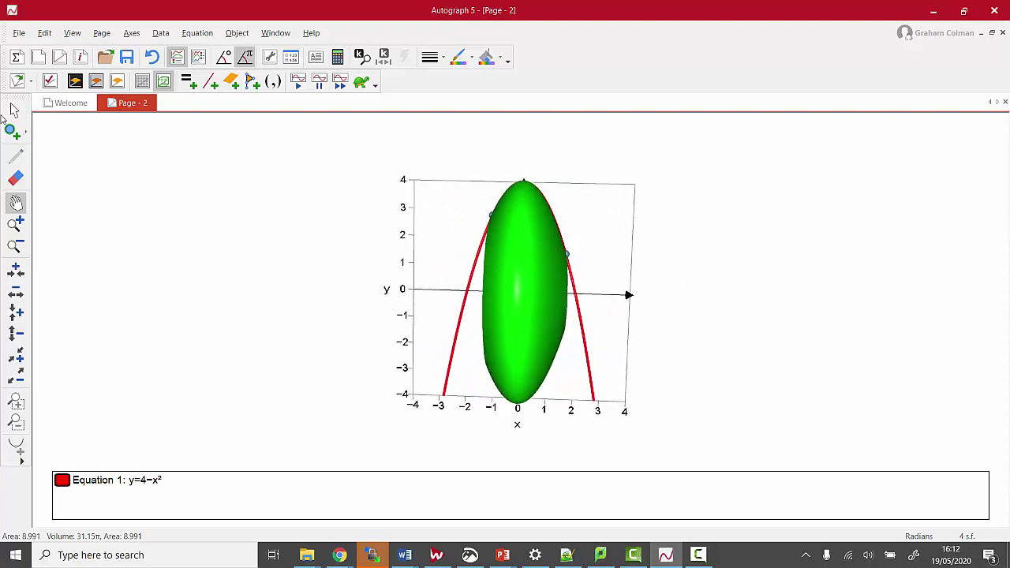
click(9, 114)
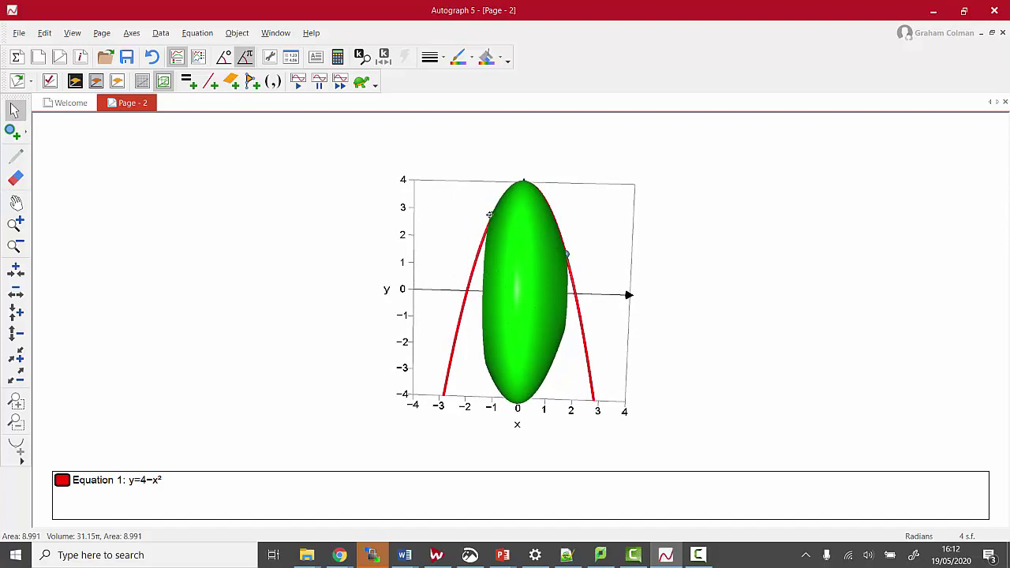
drag(455, 318, 461, 352)
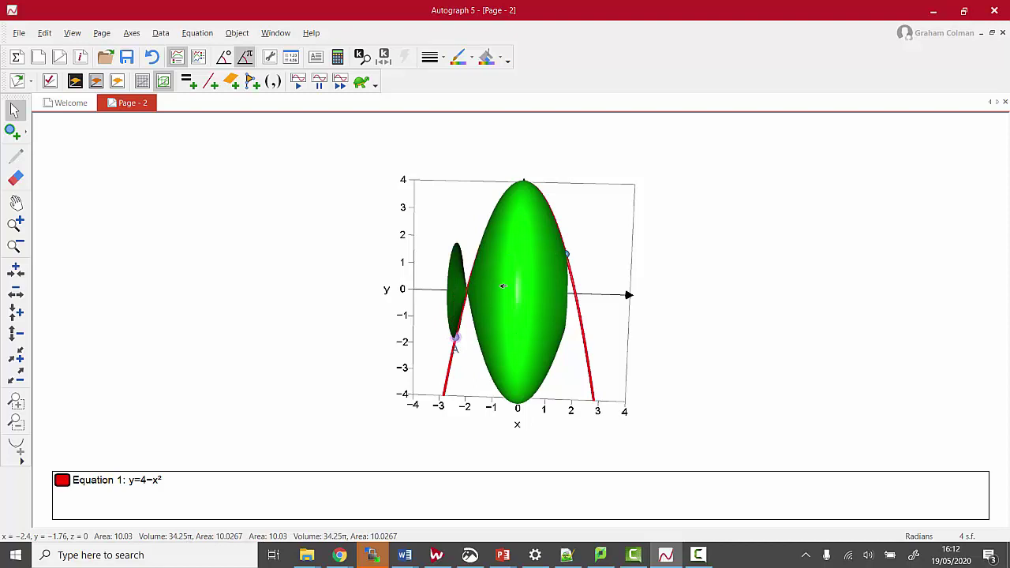
Set up an animation of the volume in Automatic - Up/Down mode, starting at π/2 and finishing at 2π, with a higher animation speed
click(15, 202)
drag(416, 326, 835, 300)
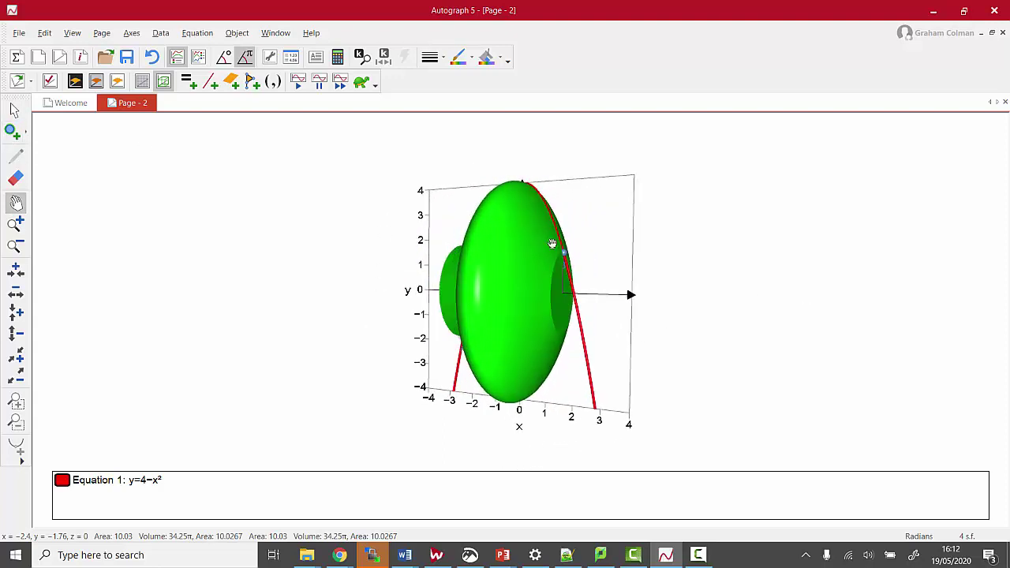
key(Escape)
click(516, 294)
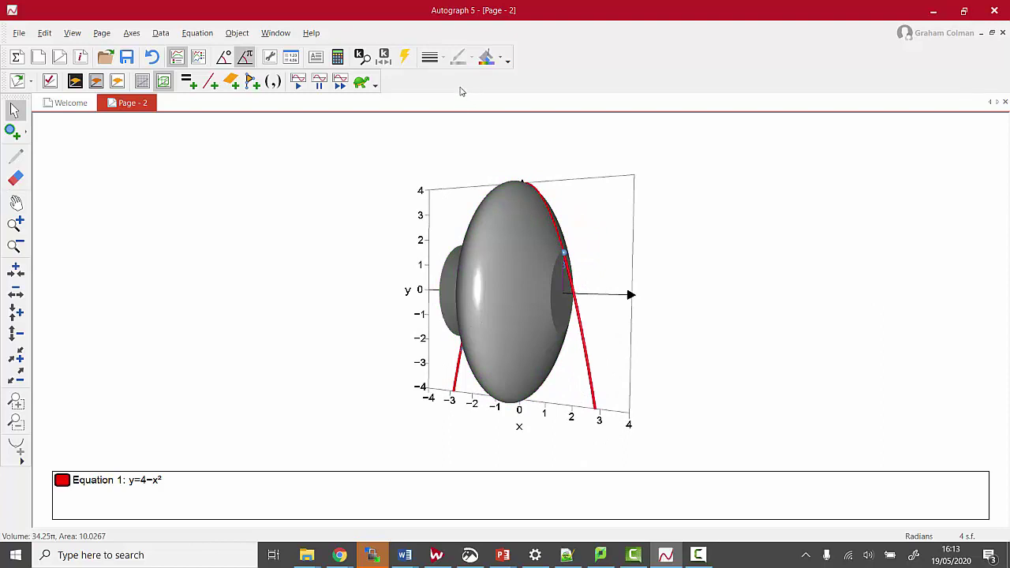
click(403, 57)
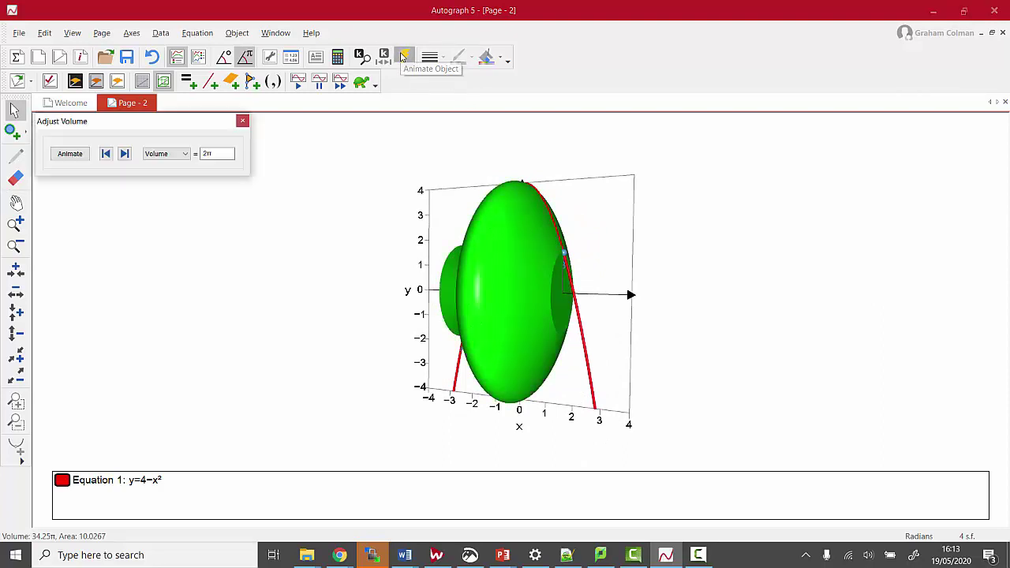
click(70, 153)
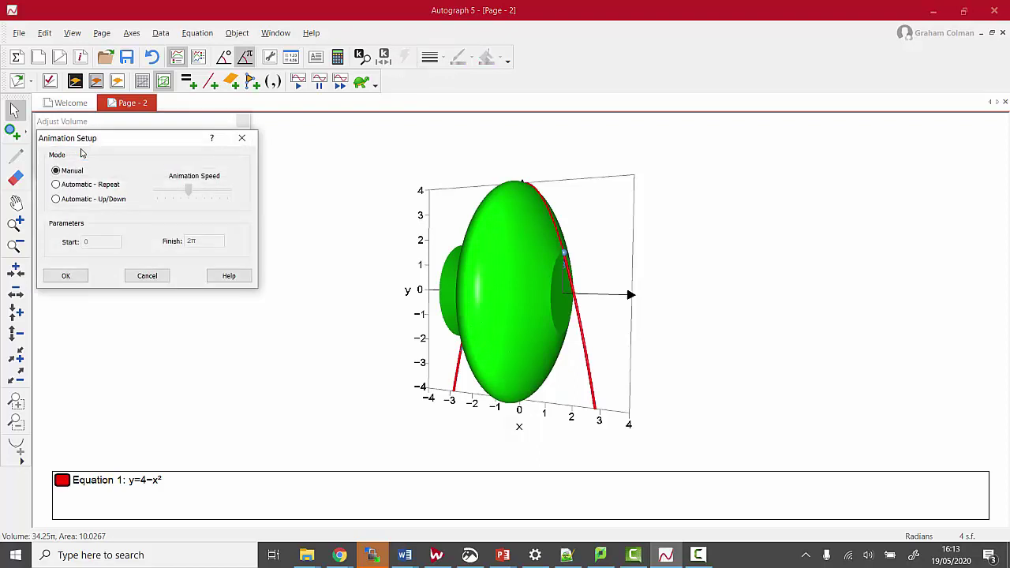
click(55, 200)
drag(94, 241, 56, 236)
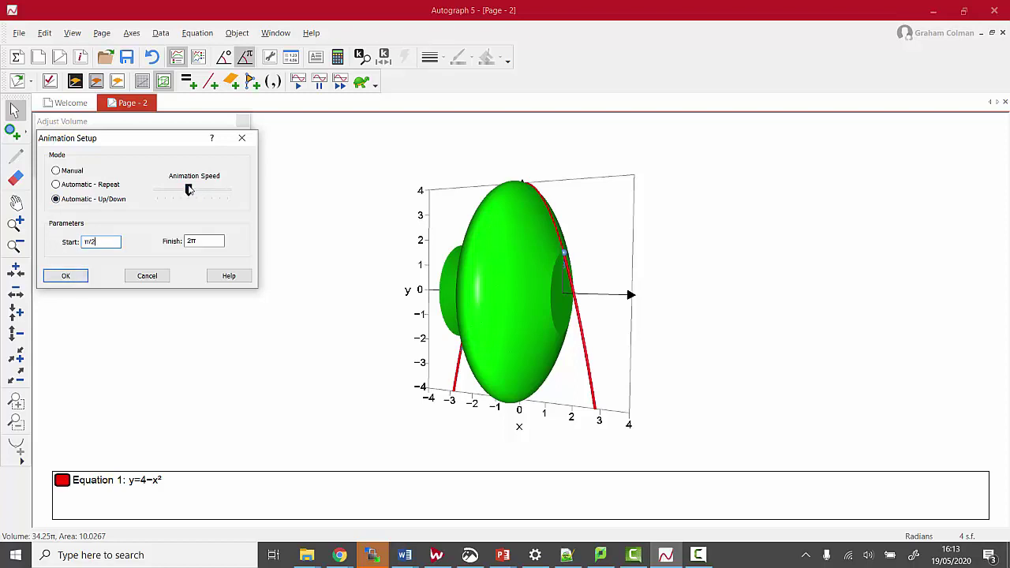
drag(189, 189, 209, 187)
click(69, 275)
Play the volume animation and rotate the 3D view to examine the sweeping solid from another angle
click(106, 153)
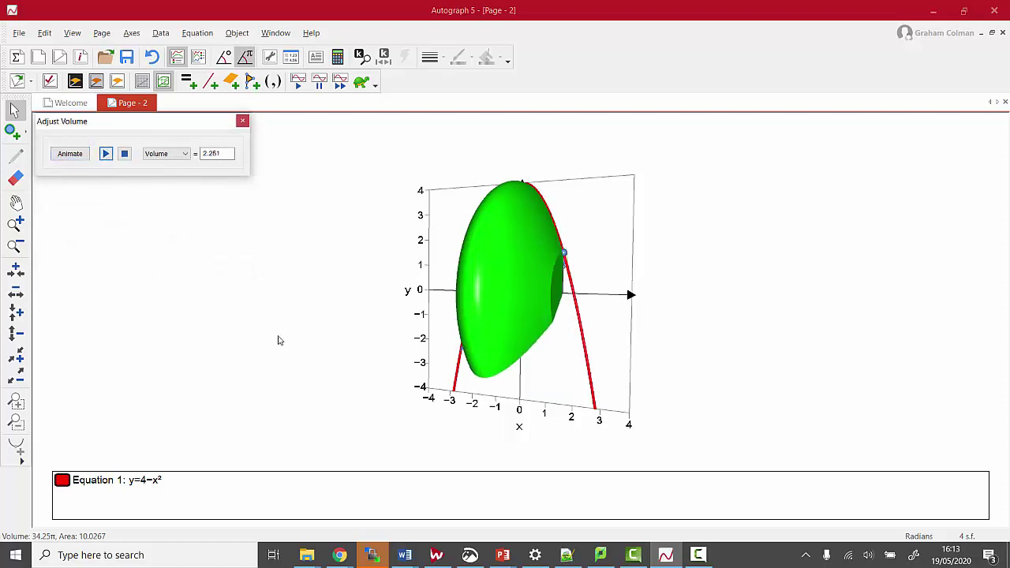
click(16, 203)
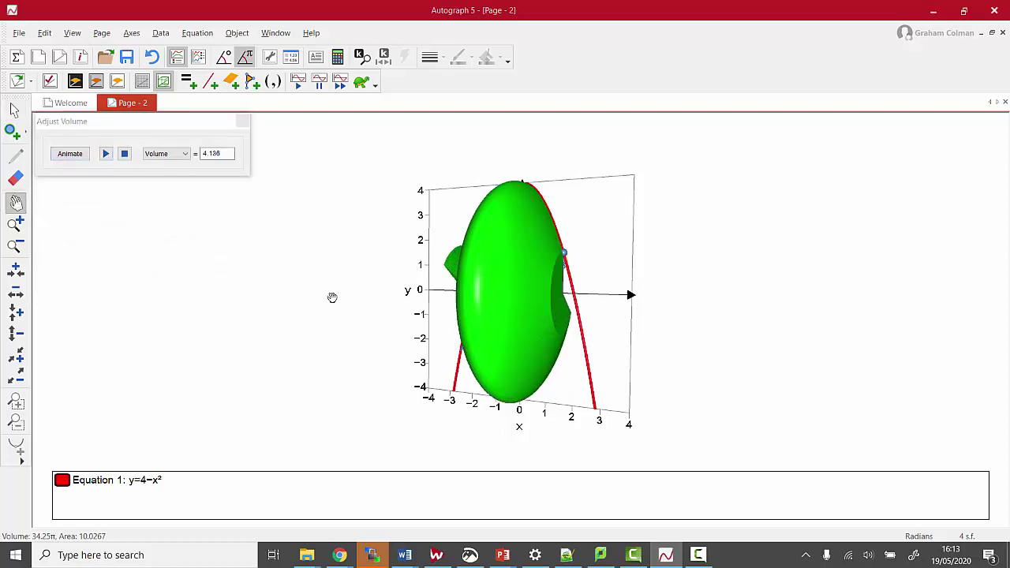
drag(335, 300, 430, 404)
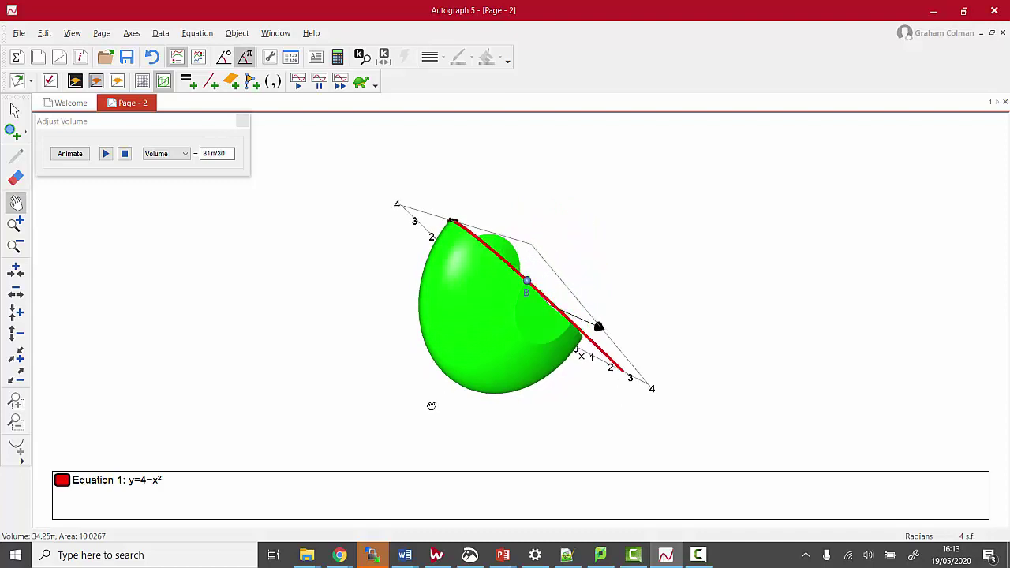